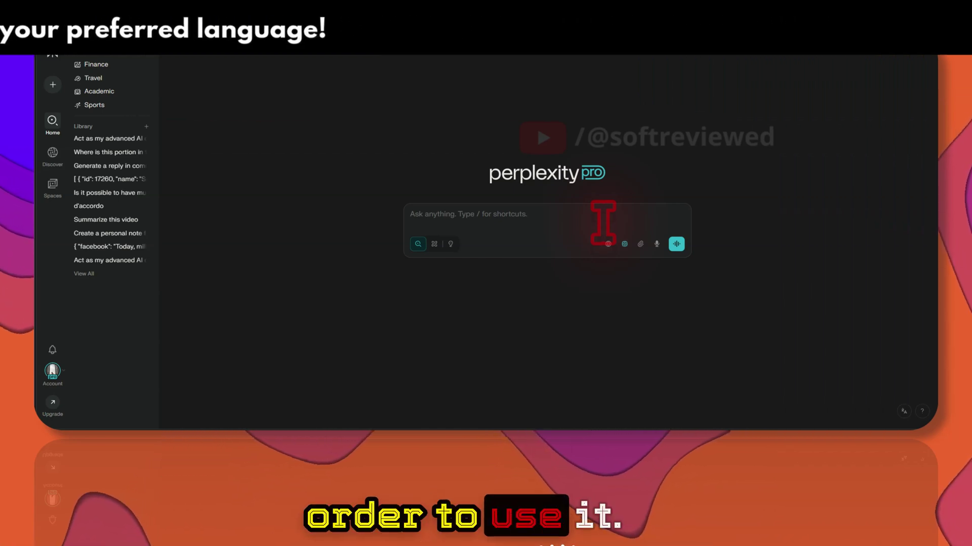
Ask Perplexity for a cat image in sixteen by nine aspect ratio and review the orange cat result
left_click(604, 222)
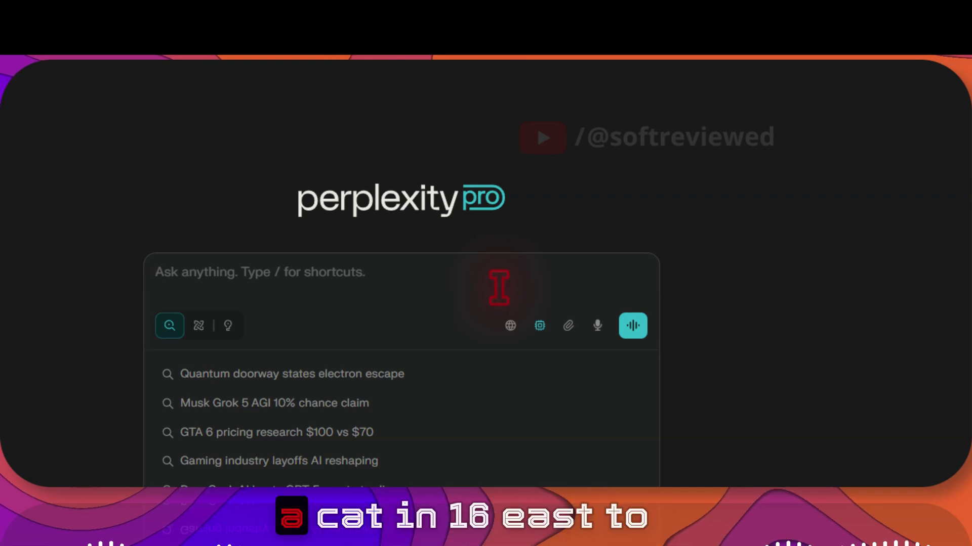
type("Create an image of a cat in sixteen")
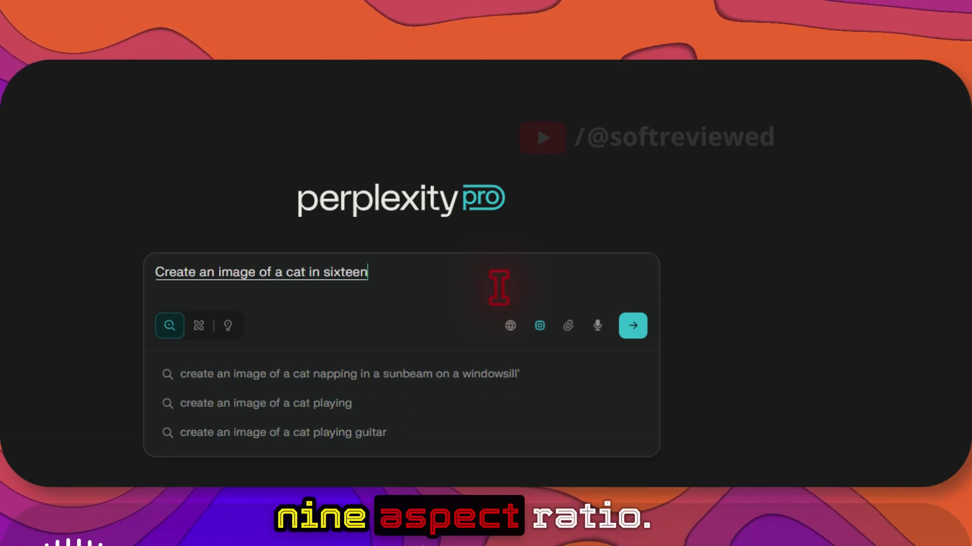
type(" by nine aspect ratio")
key("Return")
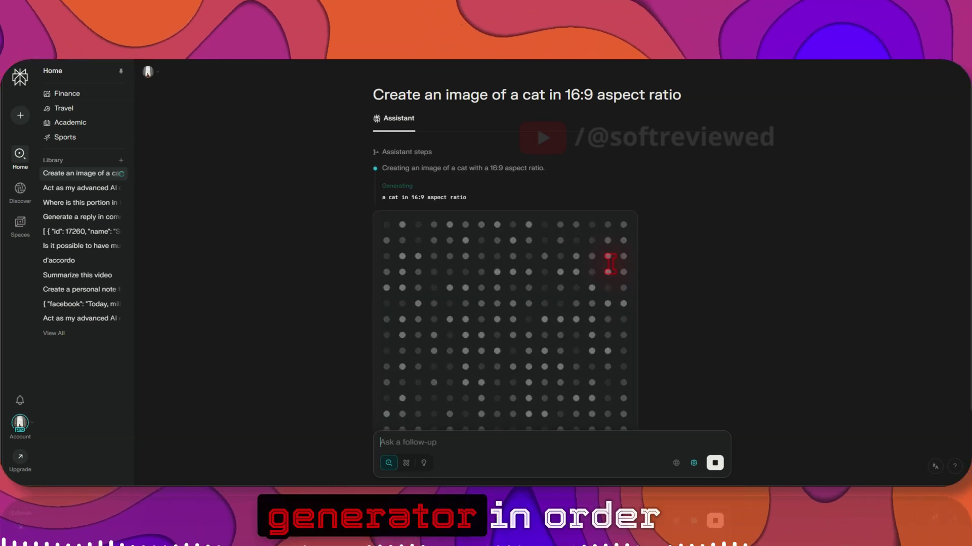
scroll(610, 263, "down", 2)
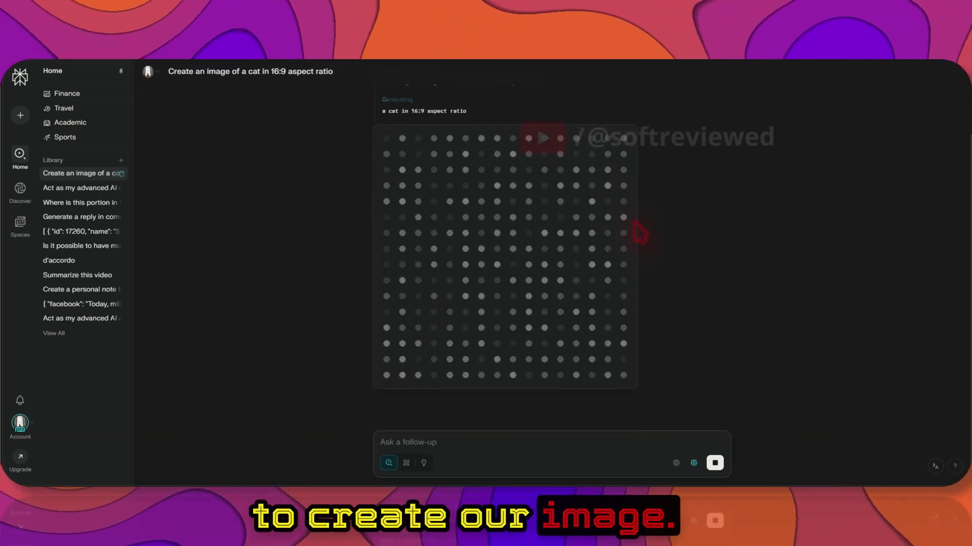
scroll(640, 232, "up", 1)
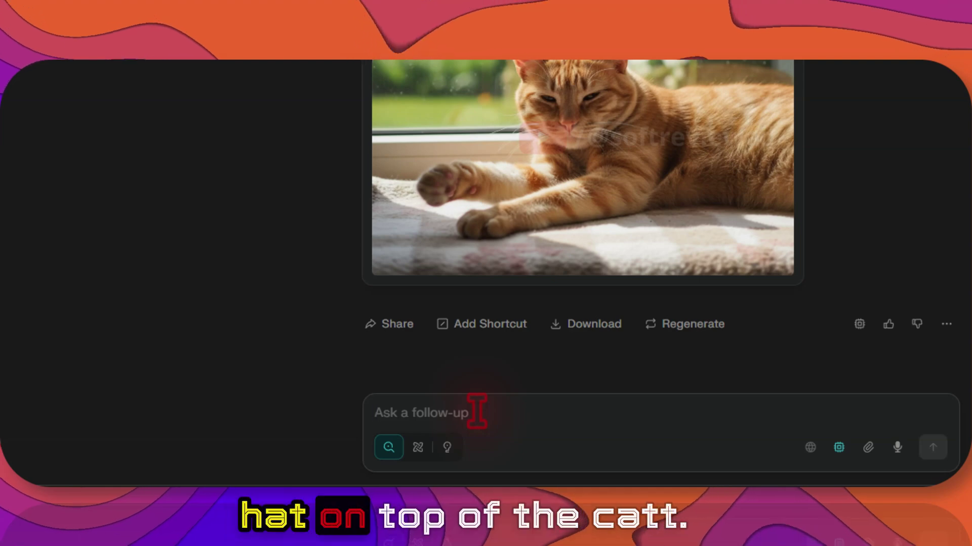
Send a follow-up asking to add a hat on the cat, then review the brown-hatted version
left_click(477, 411)
type("Add a hat on top of this cat")
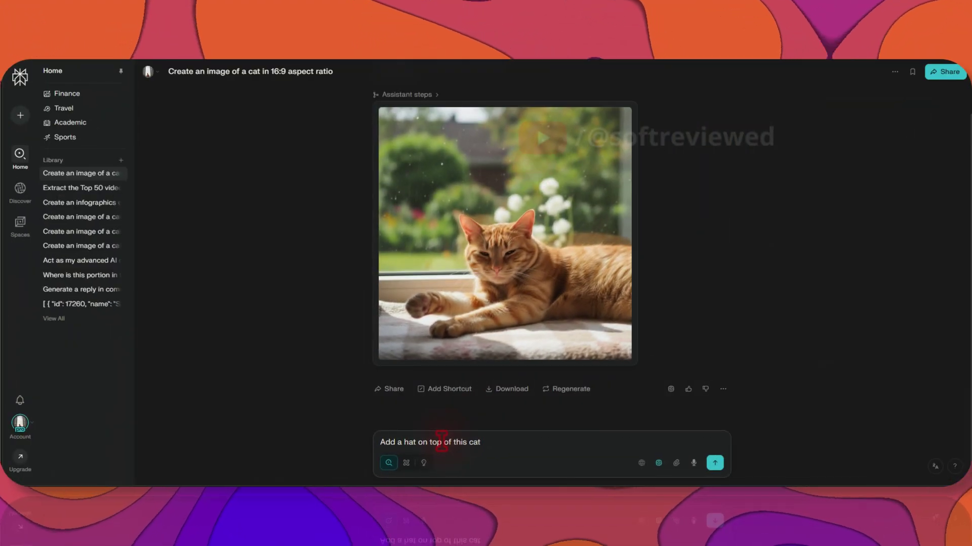
key("Return")
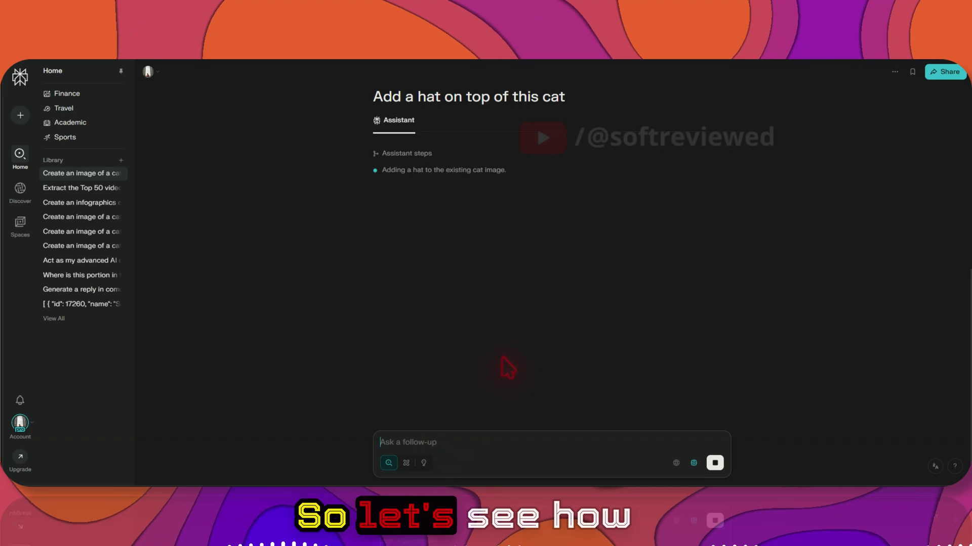
scroll(507, 369, "up", 6)
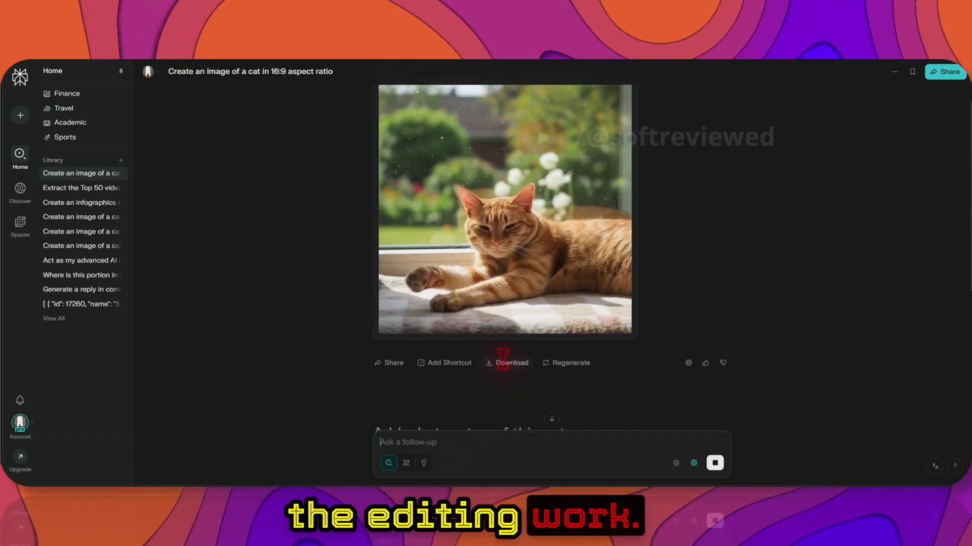
scroll(505, 369, "down", 5)
scroll(505, 369, "up", 4)
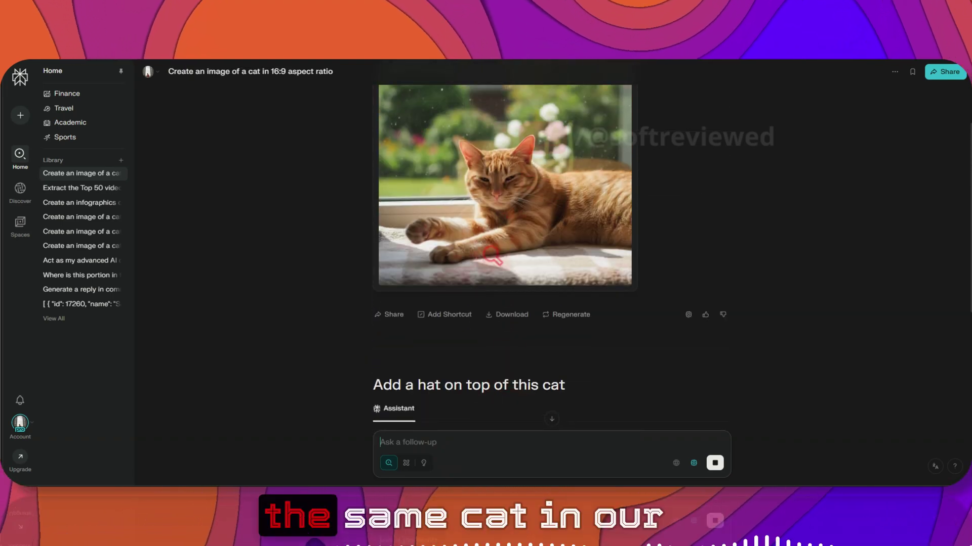
scroll(491, 253, "down", 5)
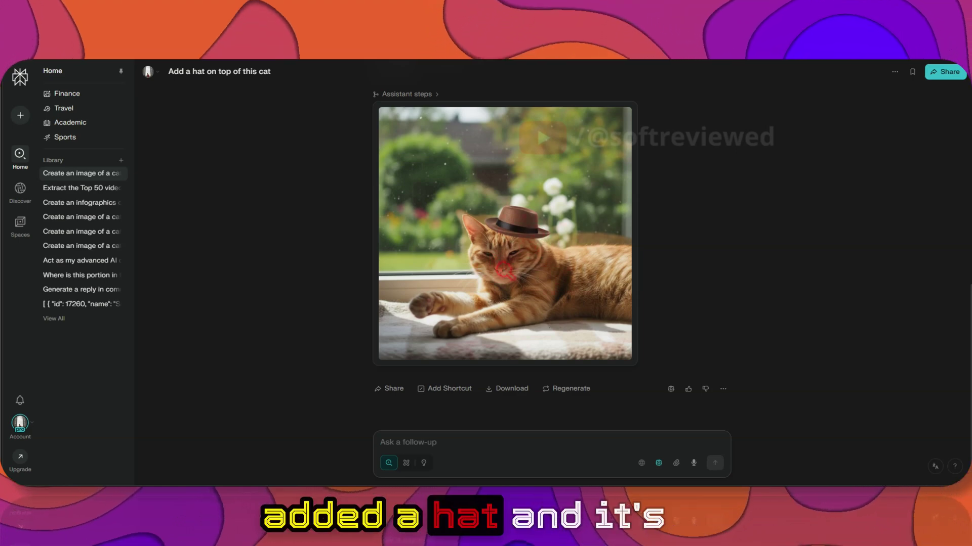
scroll(538, 278, "up", 4)
scroll(539, 279, "up", 4)
scroll(541, 279, "down", 8)
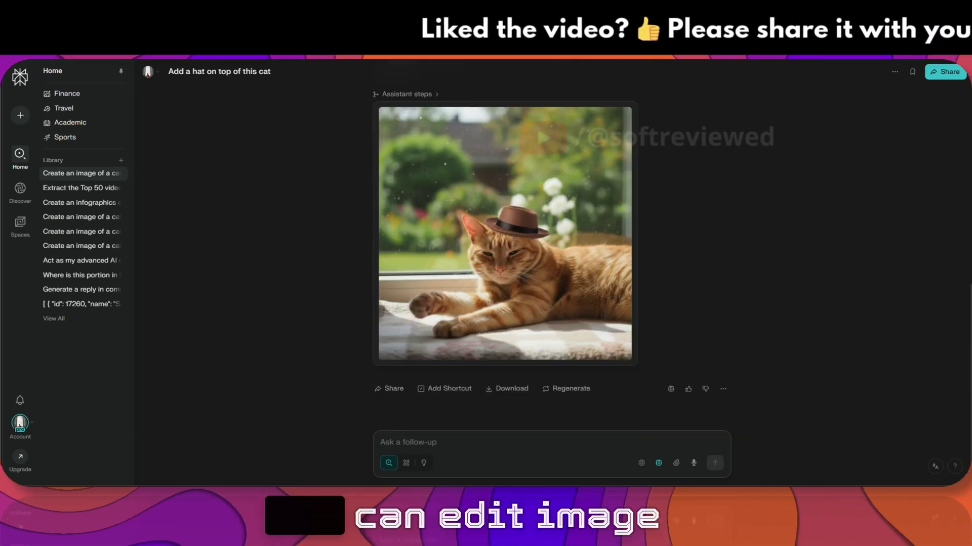
scroll(548, 281, "up", 2)
scroll(548, 281, "down", 2)
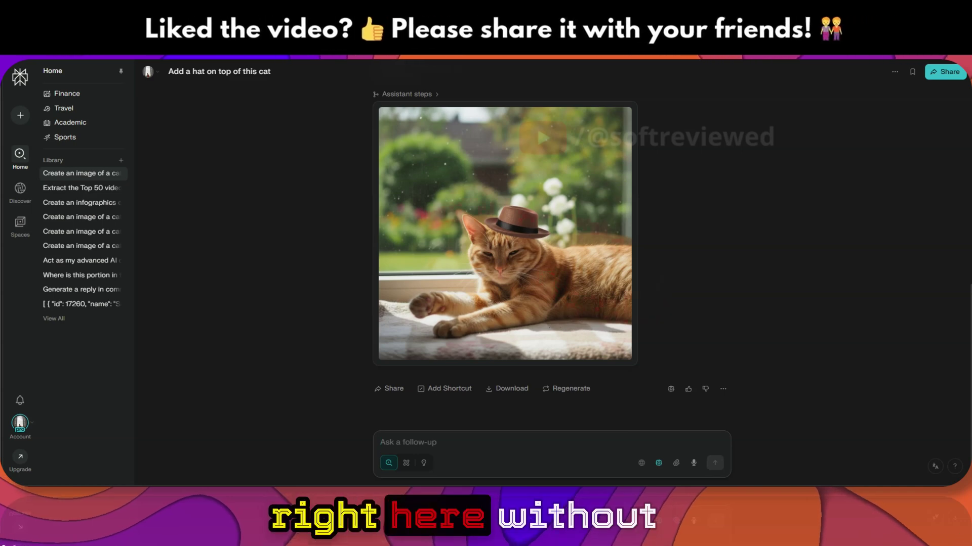
scroll(486, 264, "up", 1)
scroll(496, 243, "up", 5)
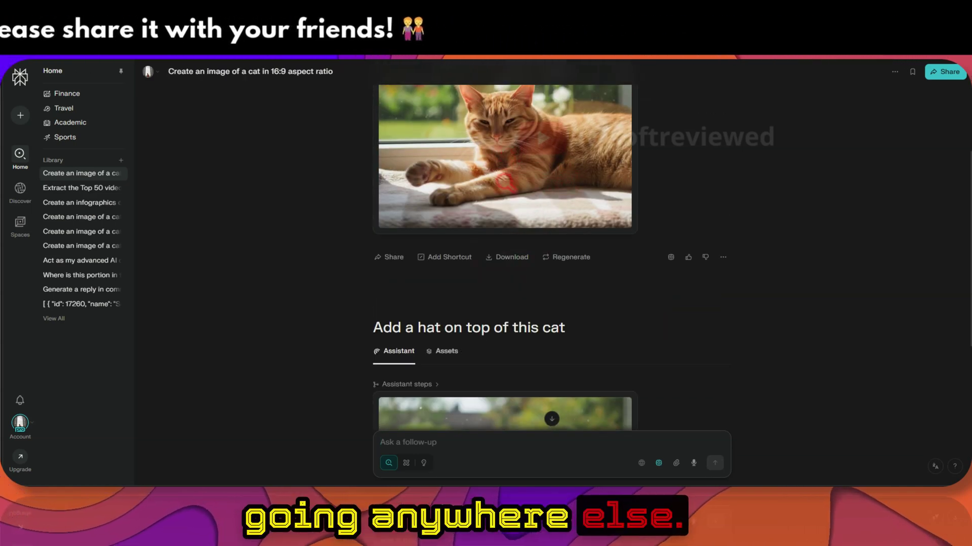
scroll(511, 213, "down", 6)
scroll(518, 194, "up", 1)
scroll(519, 192, "down", 1)
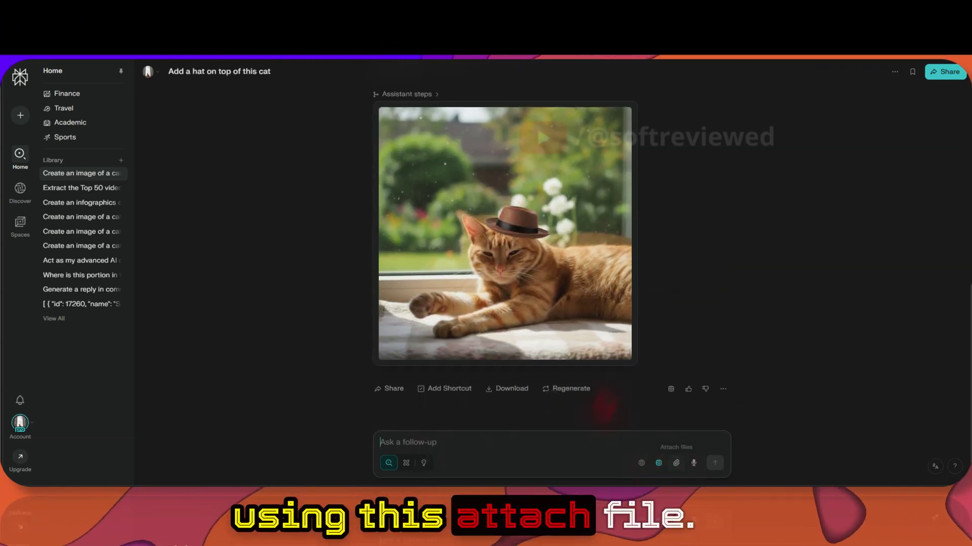
scroll(551, 284, "up", 1)
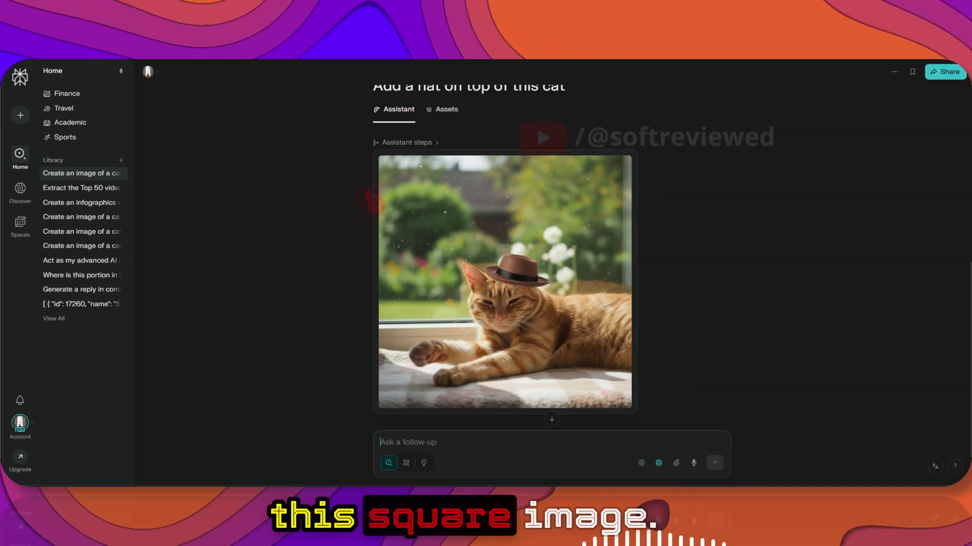
scroll(372, 199, "up", 3)
scroll(372, 199, "up", 6)
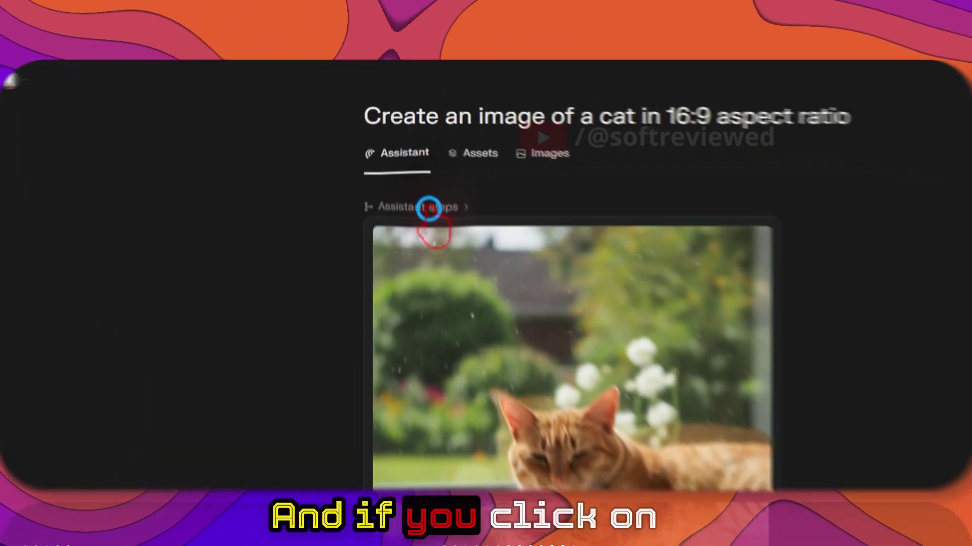
left_click(429, 209)
left_click(436, 352)
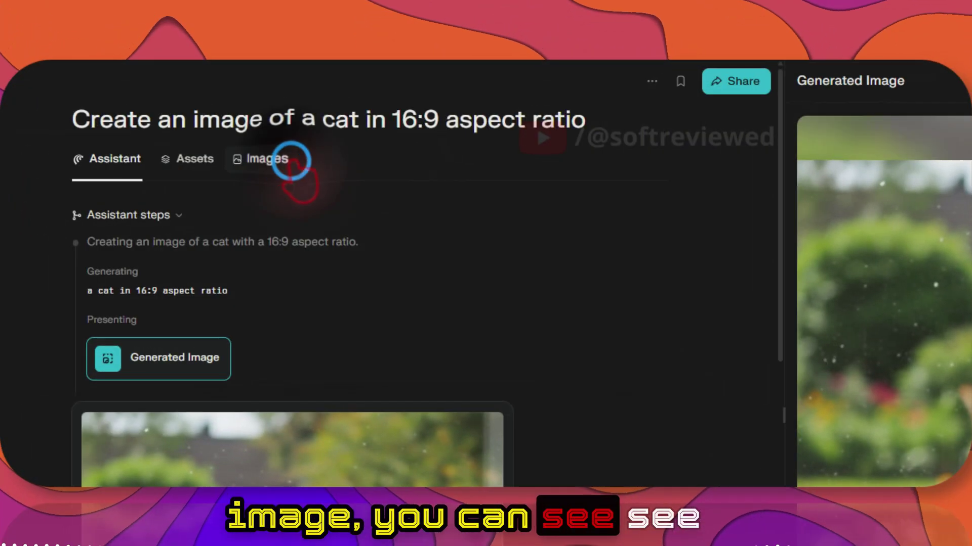
left_click(291, 161)
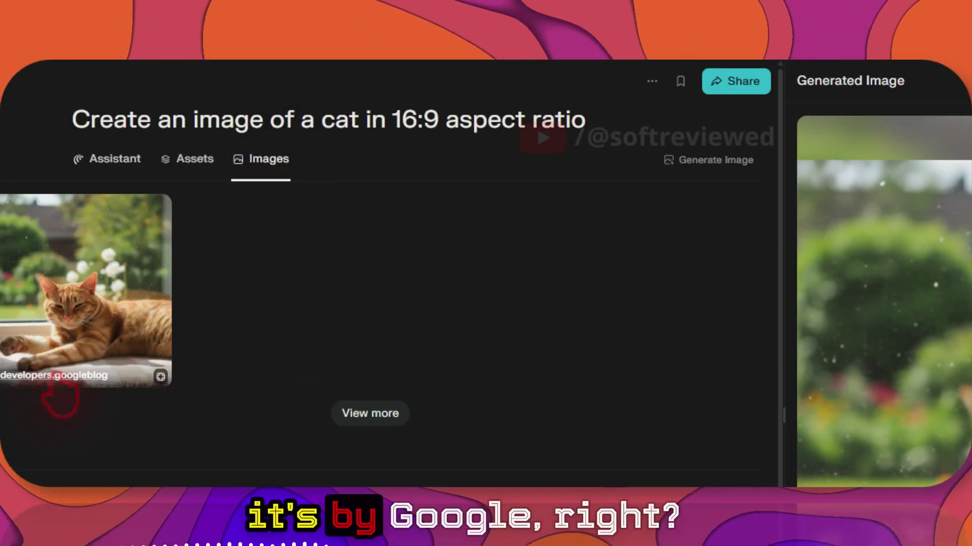
left_click(161, 377)
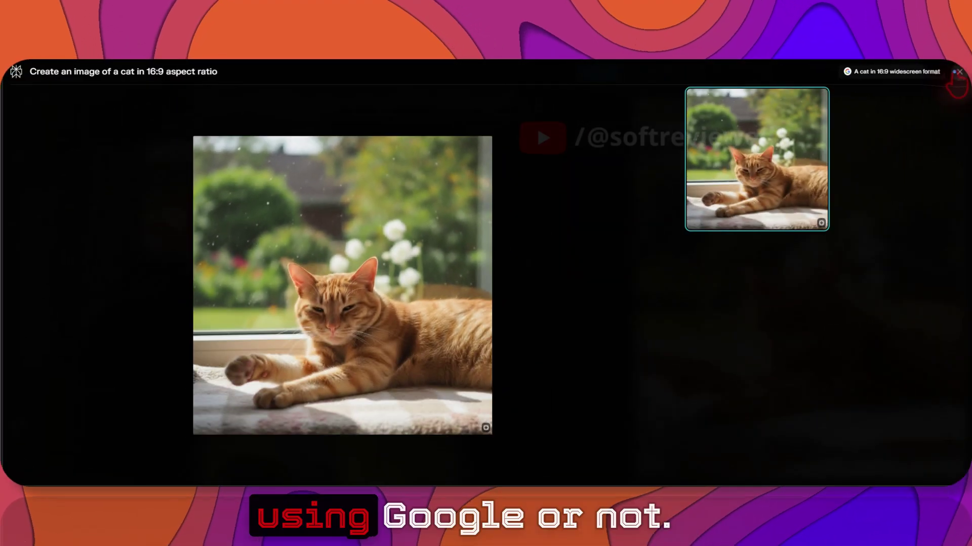
key("Escape")
left_click(353, 156)
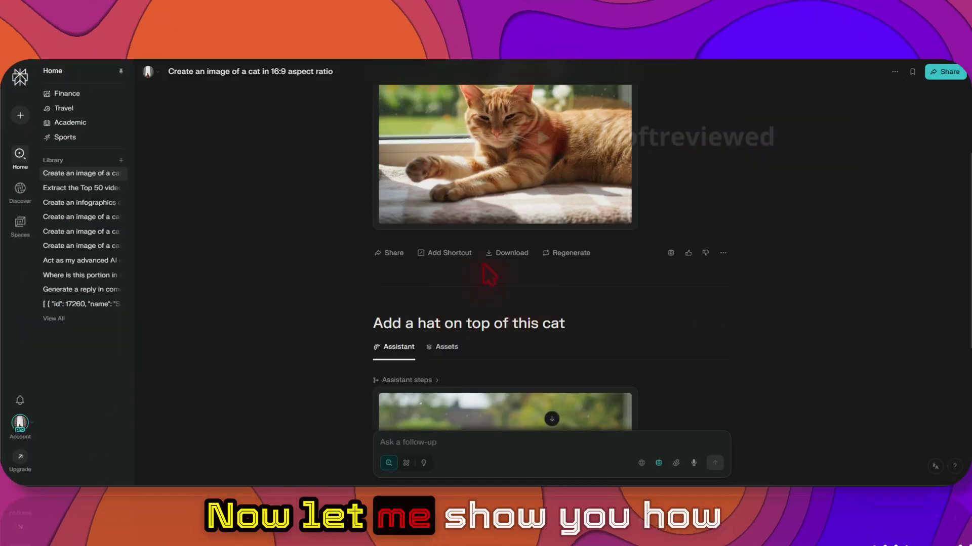
scroll(488, 276, "down", 5)
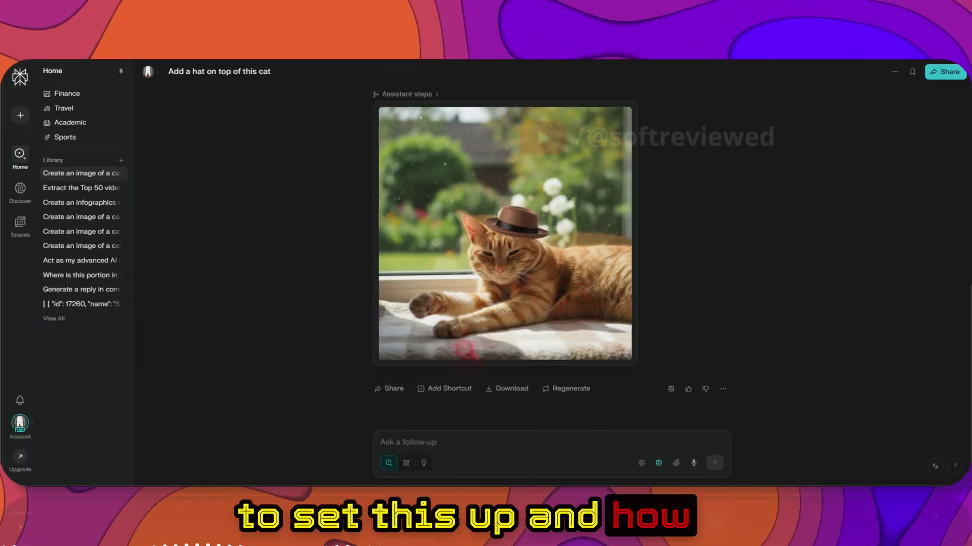
scroll(466, 349, "up", 6)
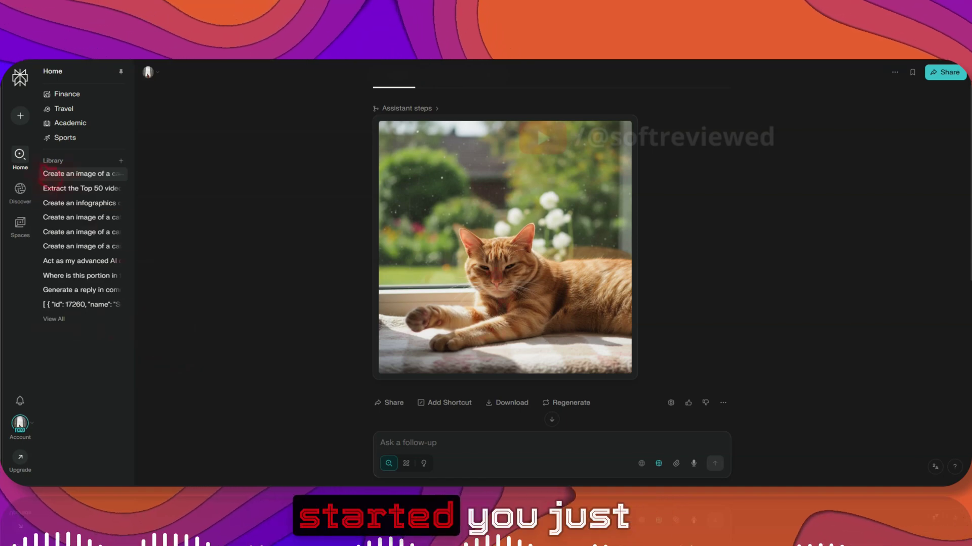
Go to account Preferences and expand the Image generation model list showing Seedream 4.0
left_click(20, 423)
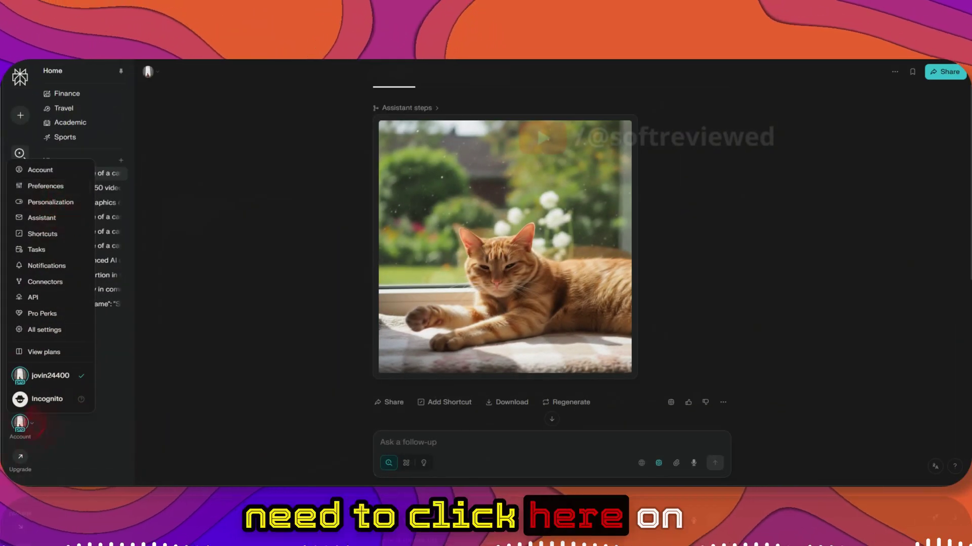
left_click(45, 186)
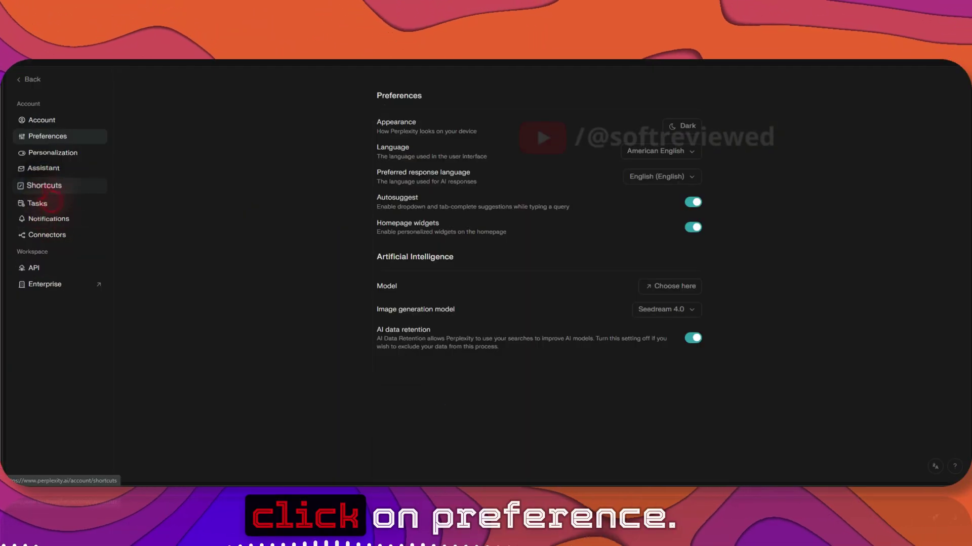
left_click(666, 309)
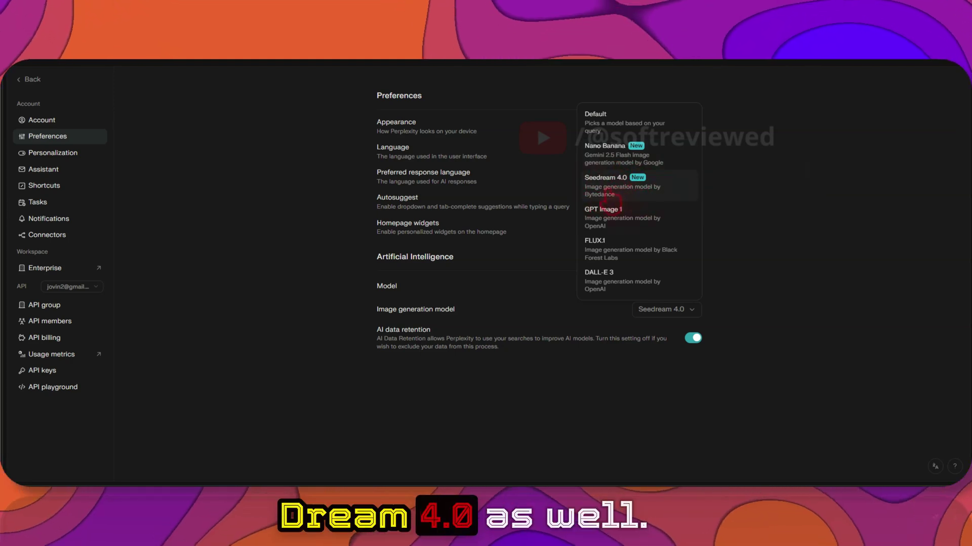
Close and reopen the Image generation model list to review options, keeping Seedream 4.0
left_click(657, 309)
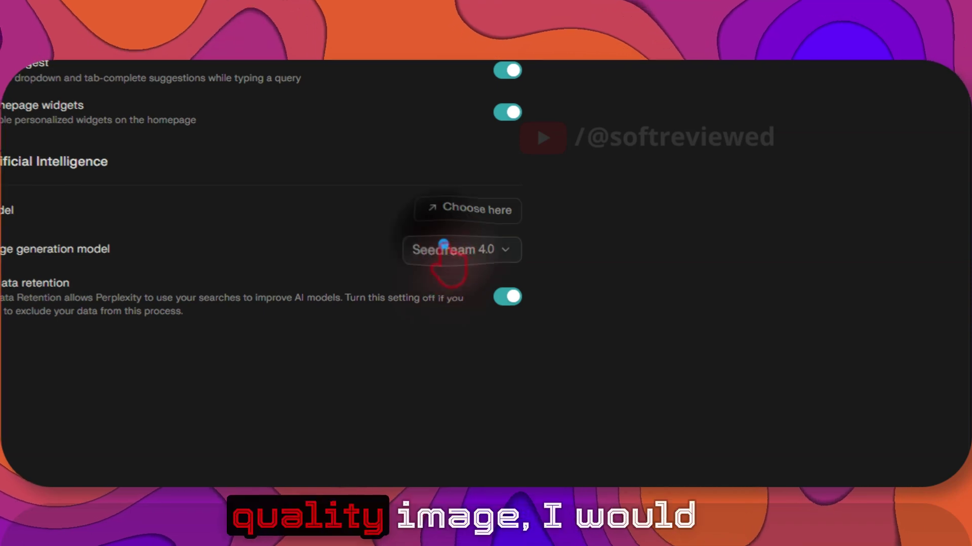
left_click(445, 248)
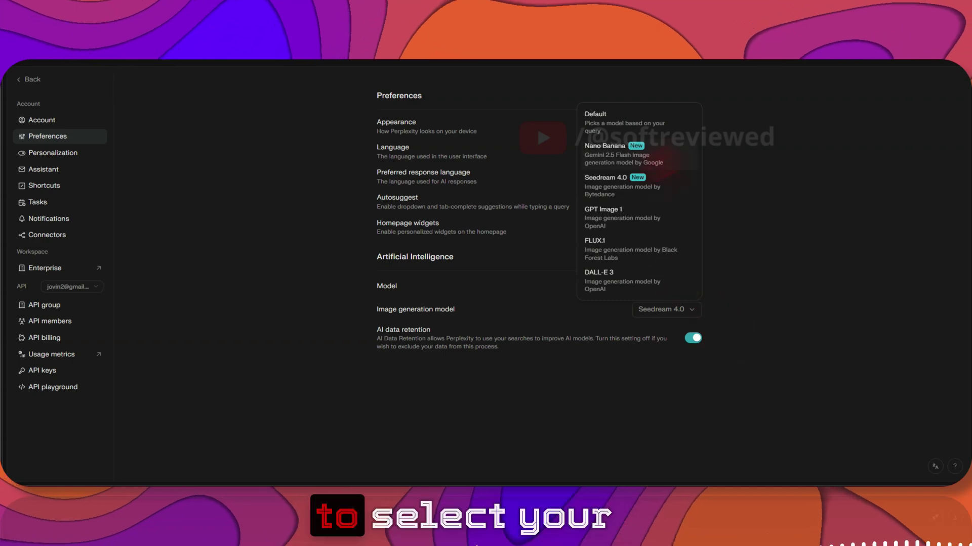
left_click(664, 310)
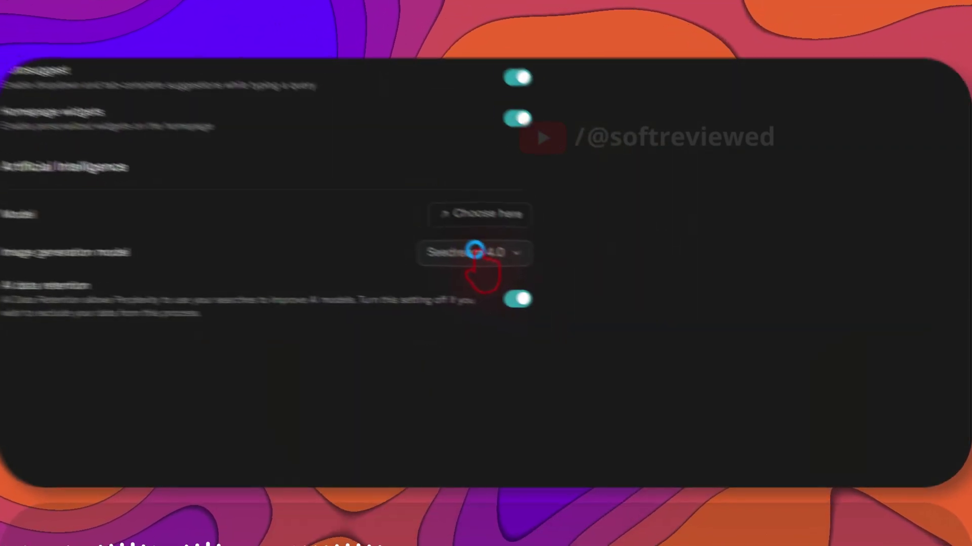
left_click(625, 299)
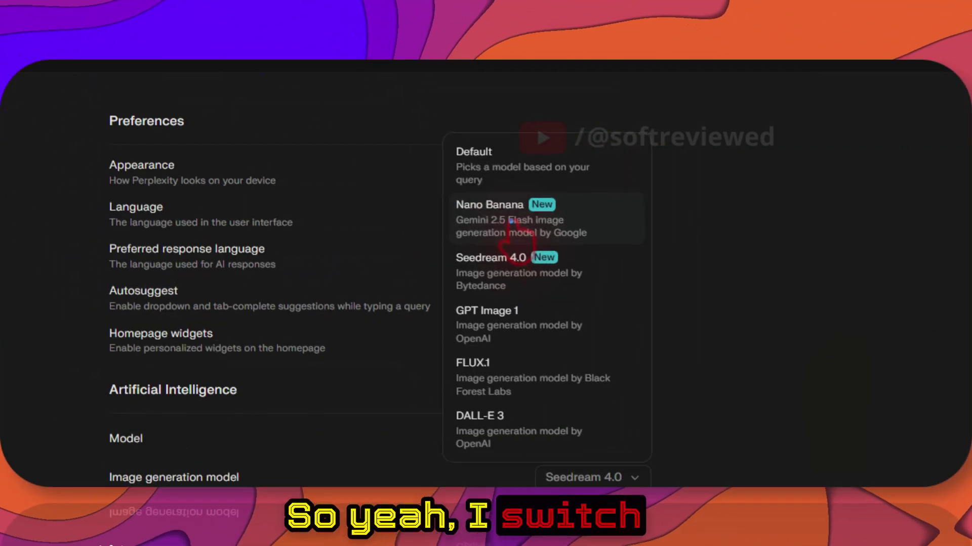
In the Nano Banana editor, keep the BytePlus Seedream 4.0 provider at 9:16 aspect ratio, then close it
left_click(511, 223)
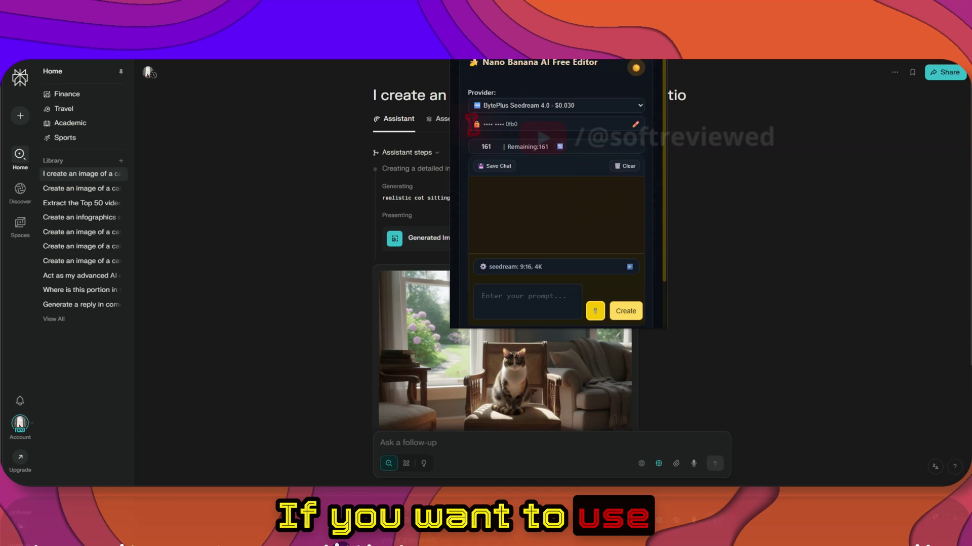
left_click(506, 105)
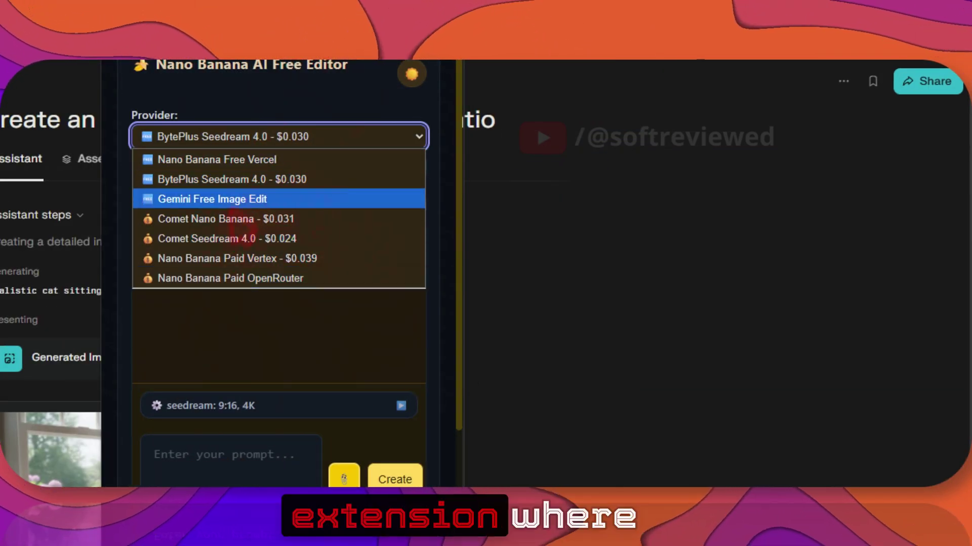
left_click(260, 408)
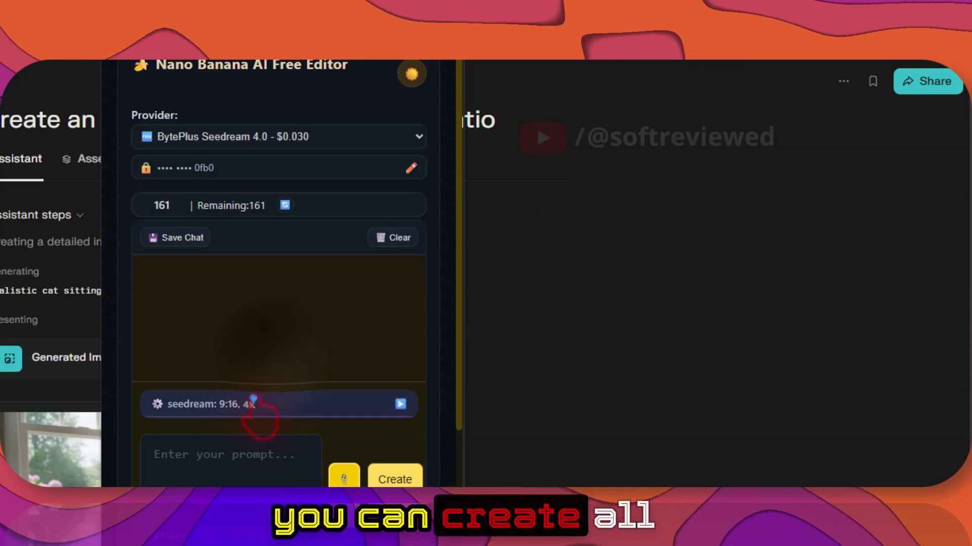
left_click(260, 408)
left_click(258, 364)
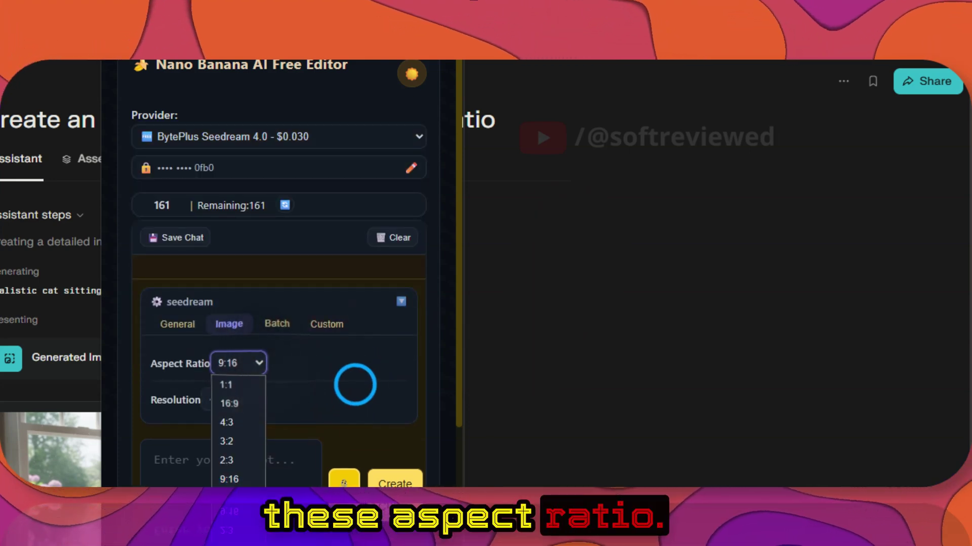
left_click(299, 261)
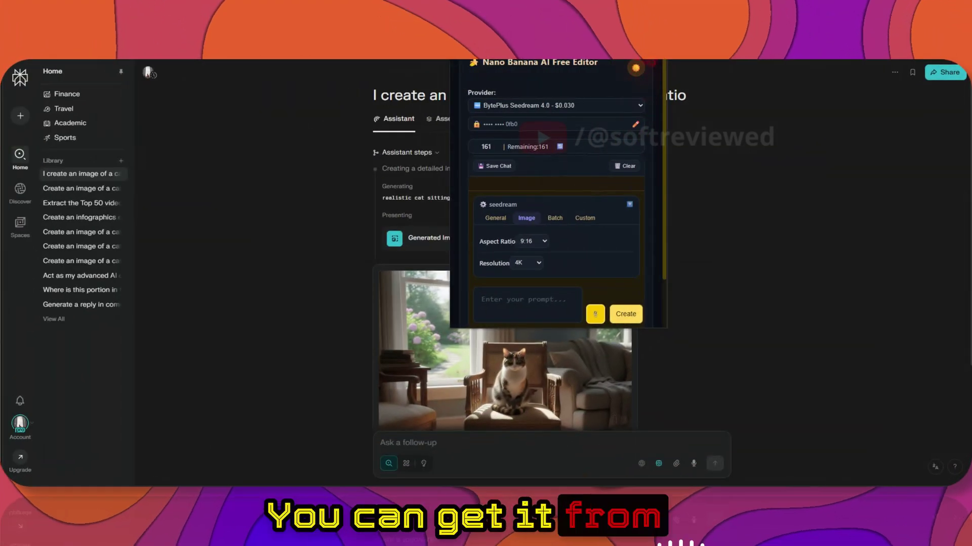
key("Escape")
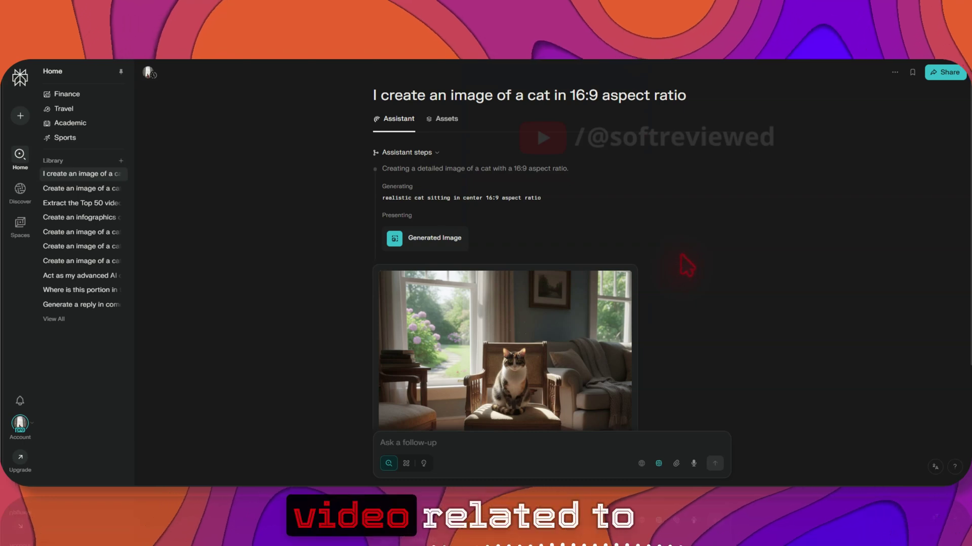
Return to Preferences from the account menu and reselect Seedream 4.0 as the image model
scroll(636, 246, "down", 3)
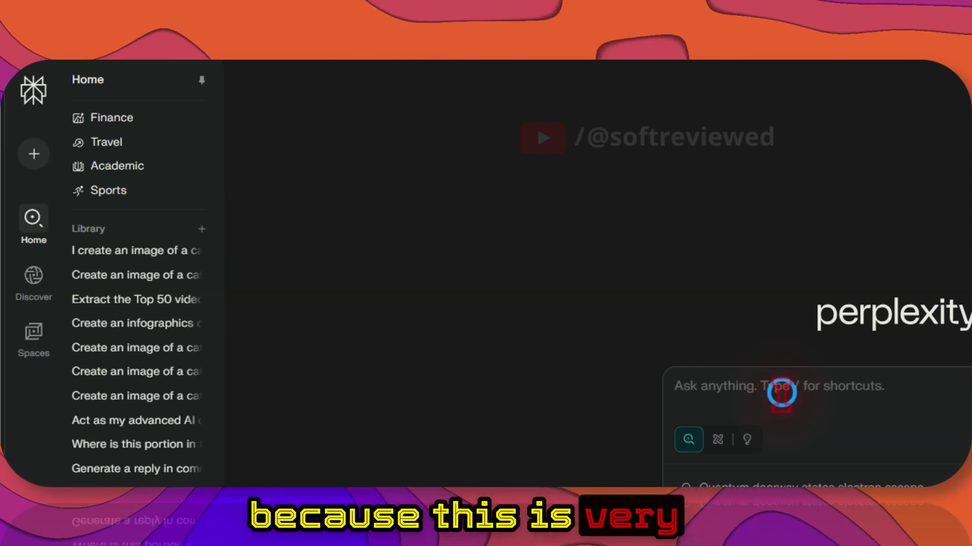
left_click(781, 394)
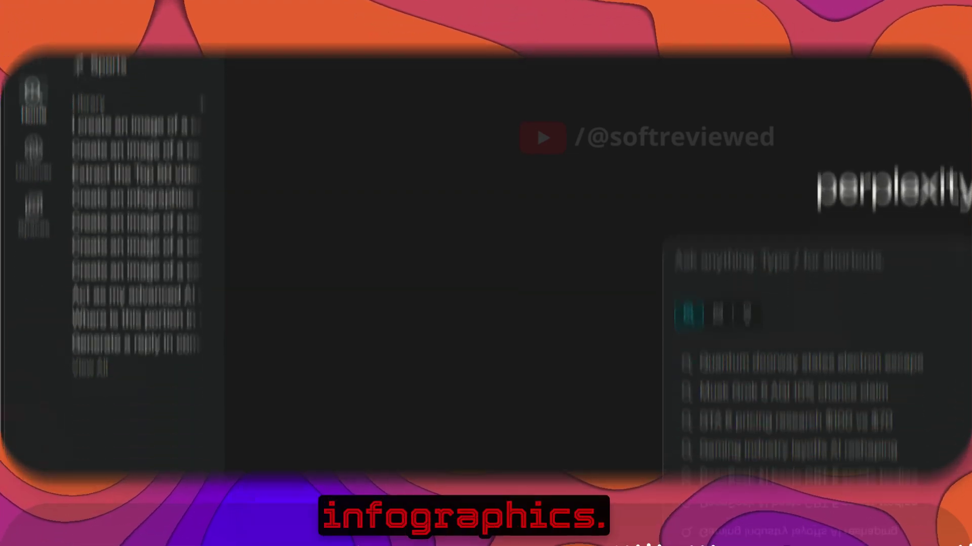
left_click(32, 387)
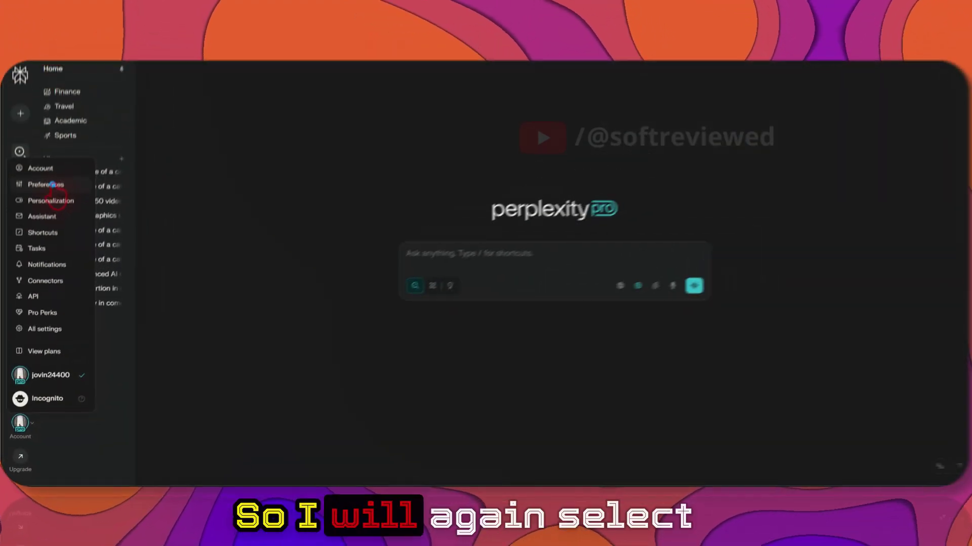
left_click(488, 297)
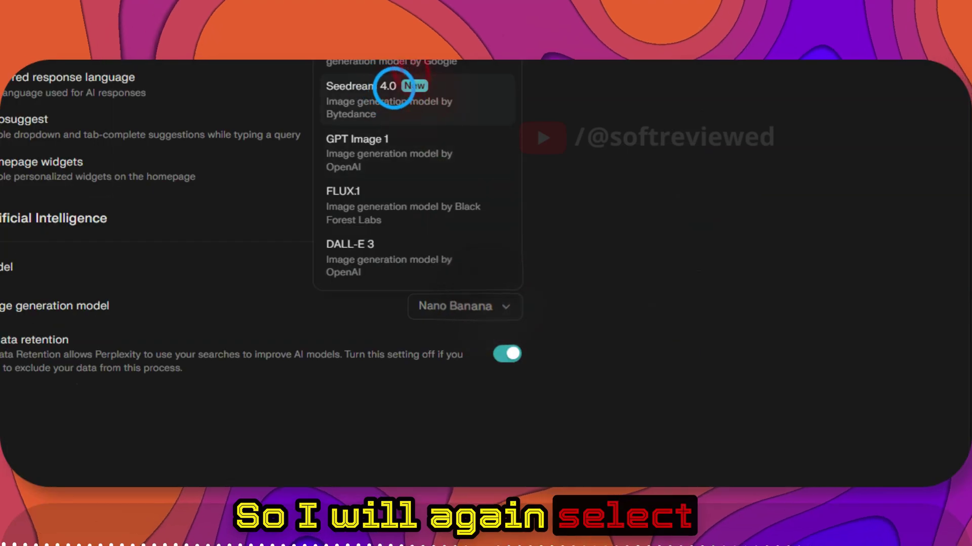
left_click(395, 87)
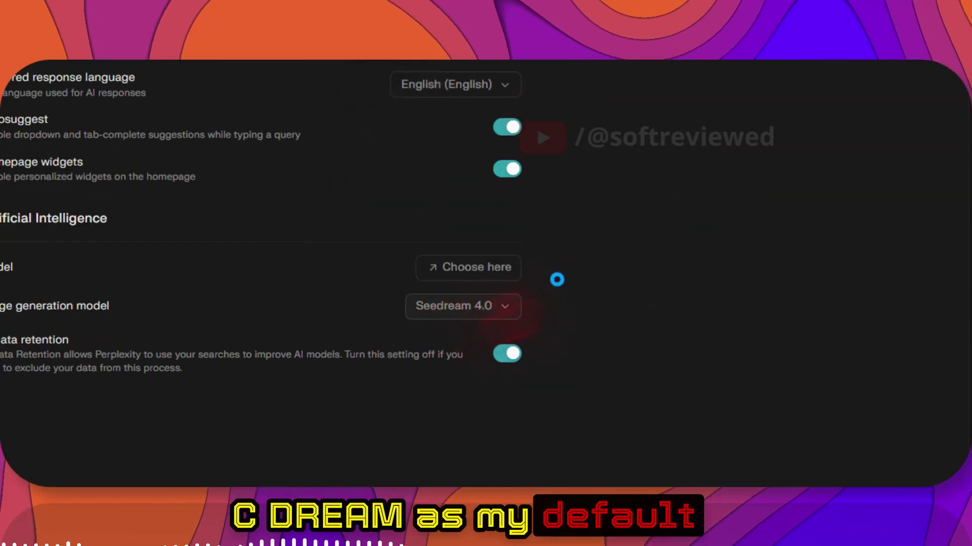
Back on the home page, request 'Create an infographics of how to create an ice cream'
left_click(24, 83)
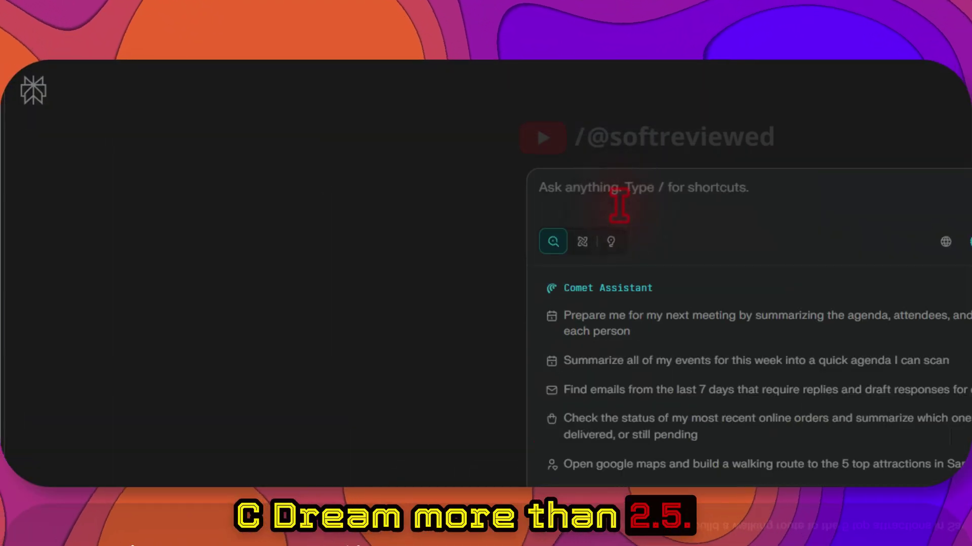
type("Create an infographics of")
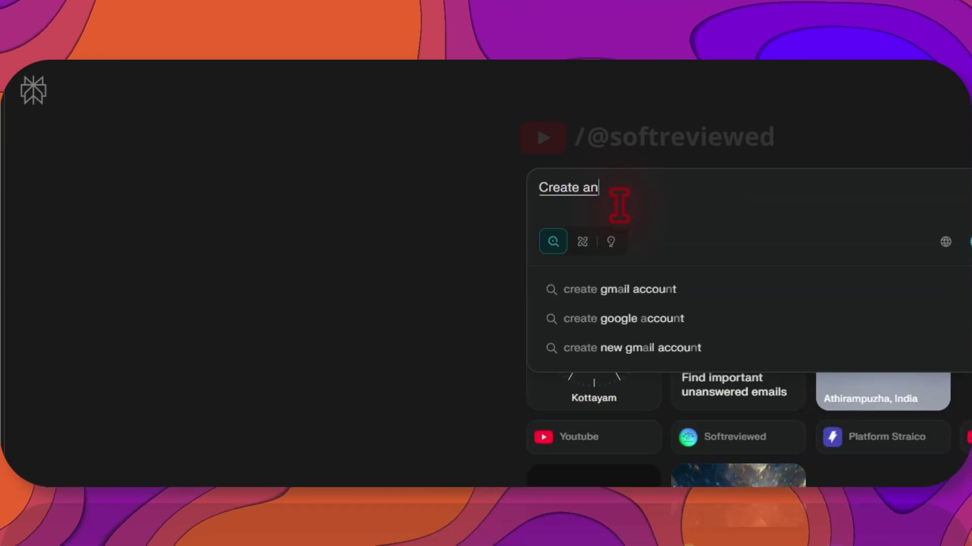
type(" how to create an ice cream")
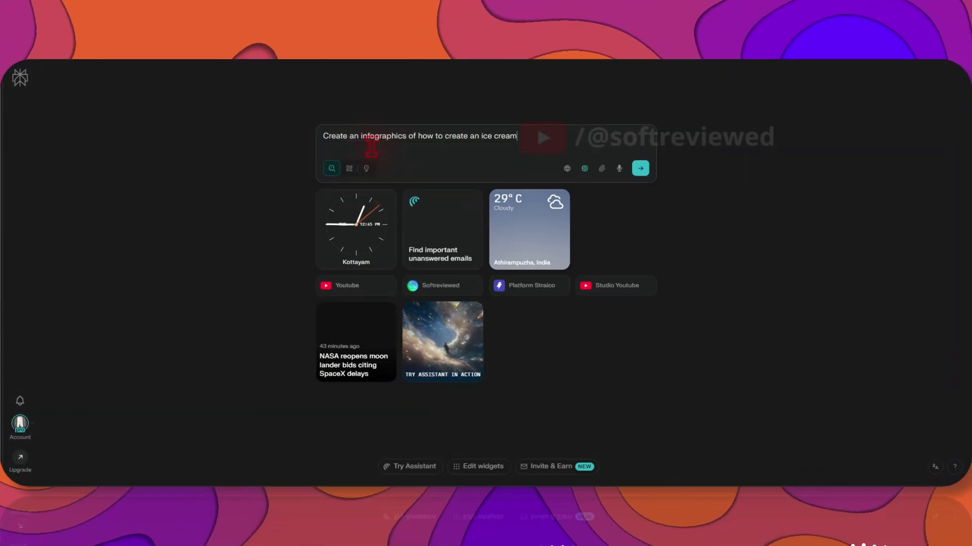
key("Return")
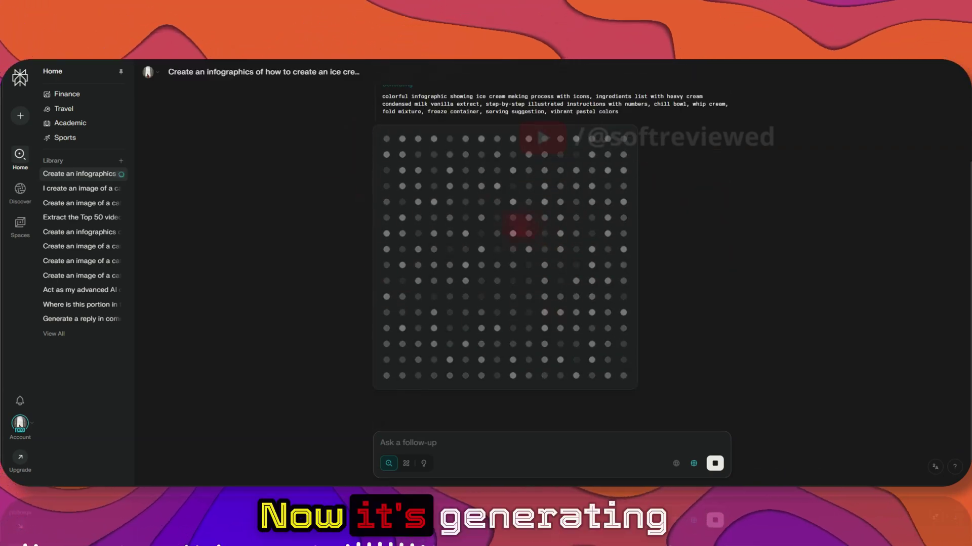
scroll(462, 283, "up", 5)
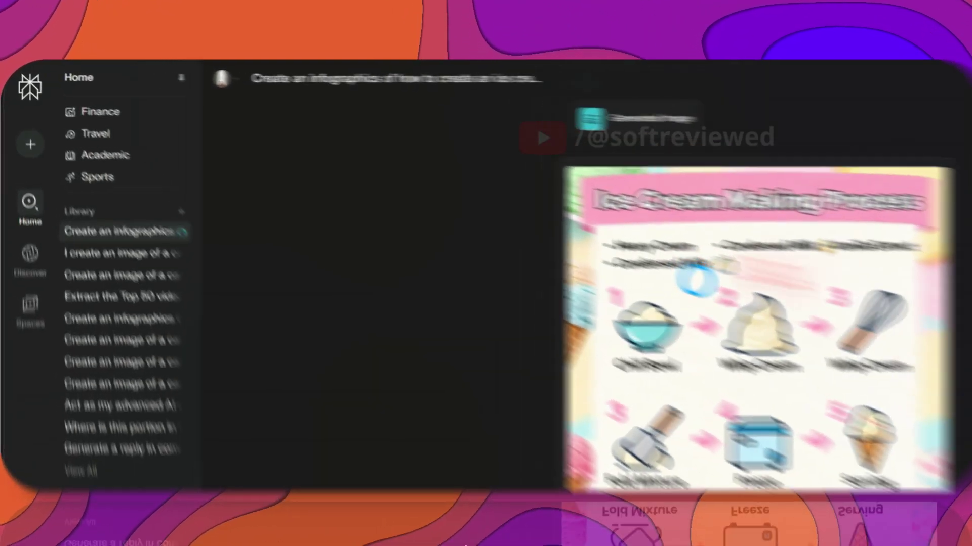
Open the Ice Cream Making Process infographic full-size in the image viewer
left_click(476, 210)
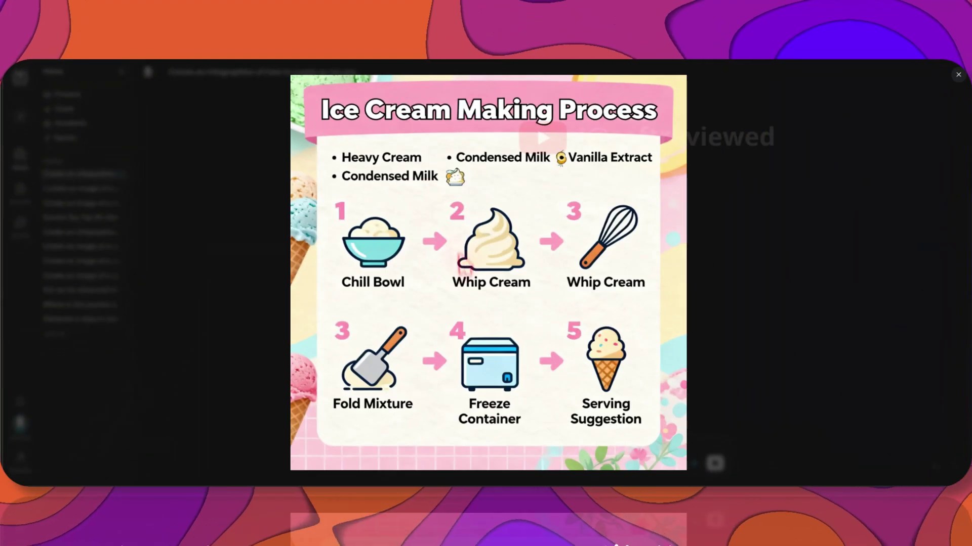